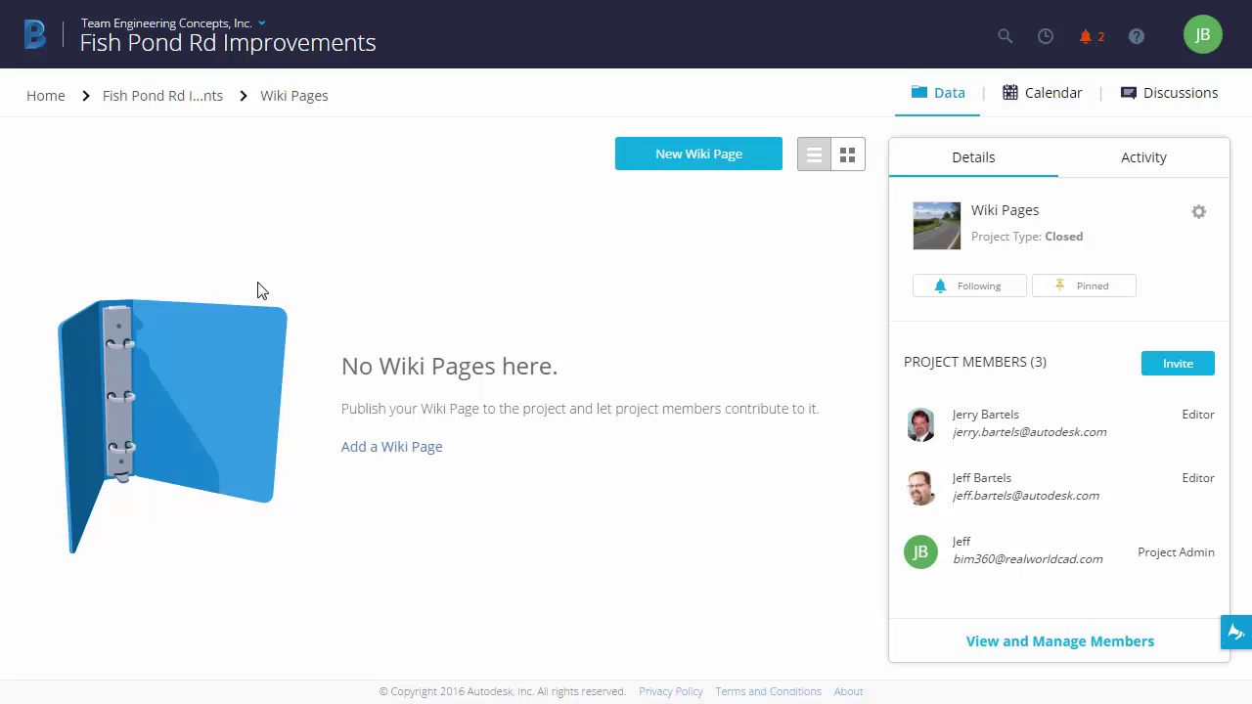
Create a new wiki page titled "Project Team & Responsibilities".
left_click(653, 161)
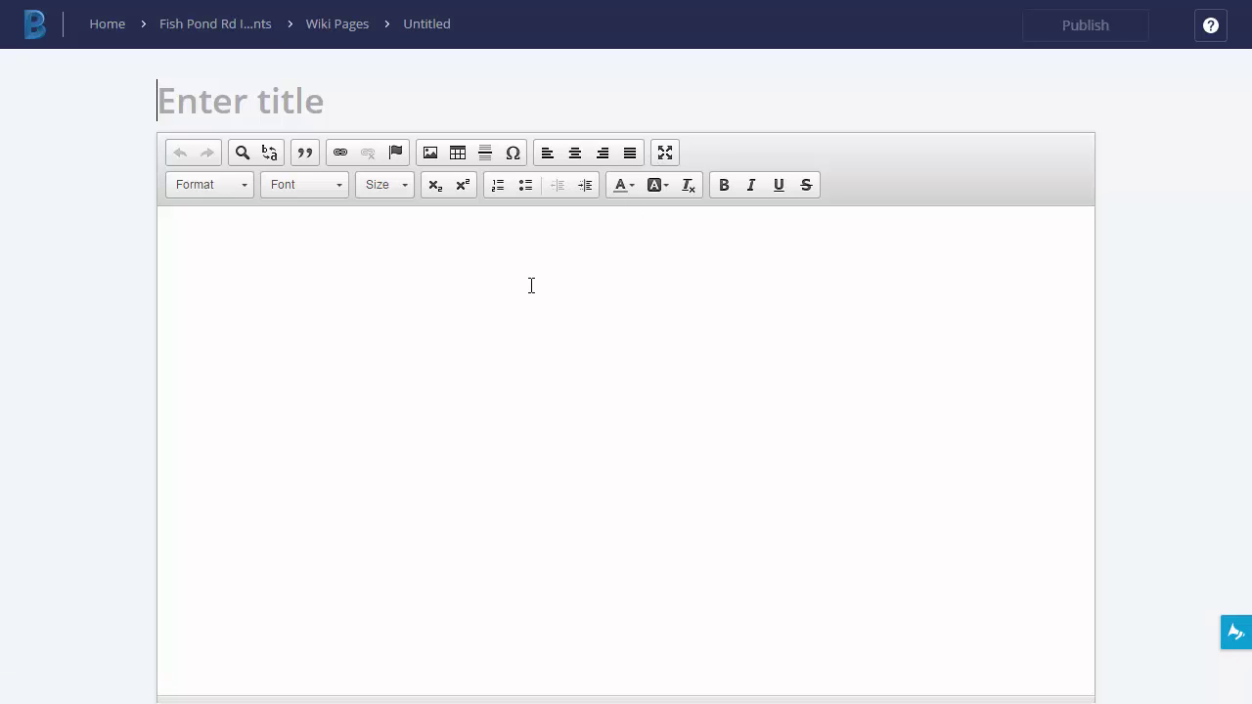
type("Project Te")
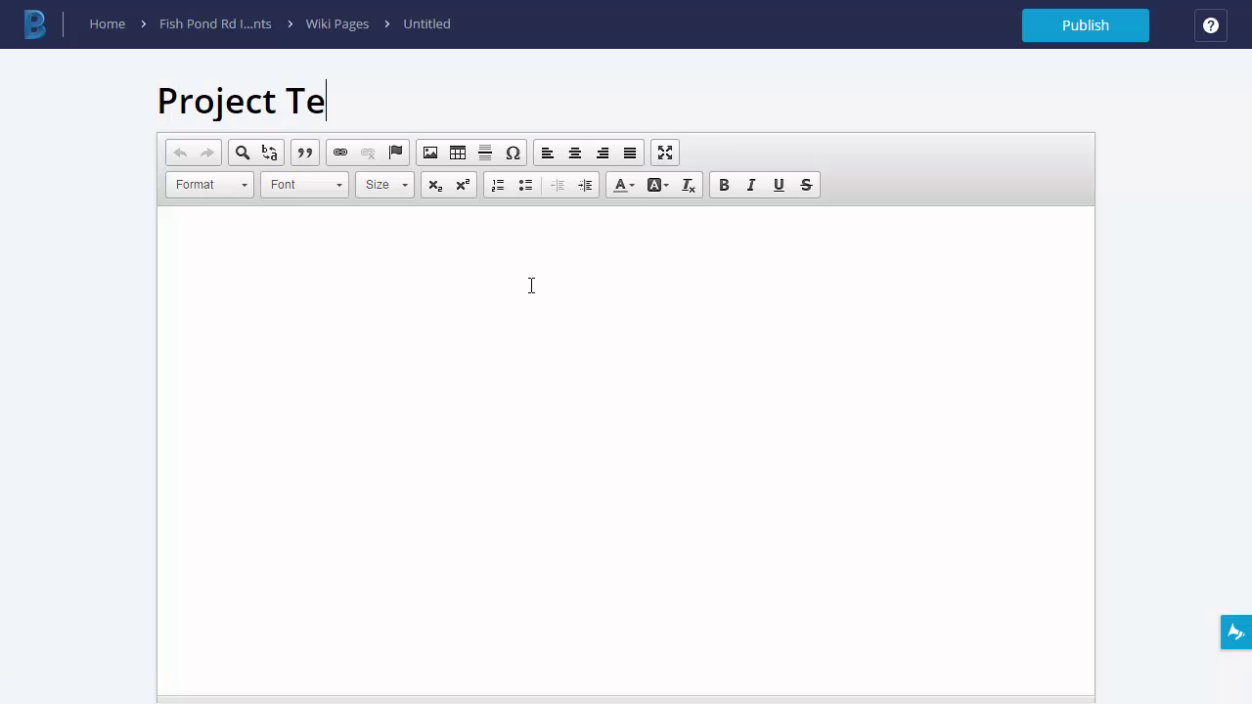
type("am & Responsibilitie")
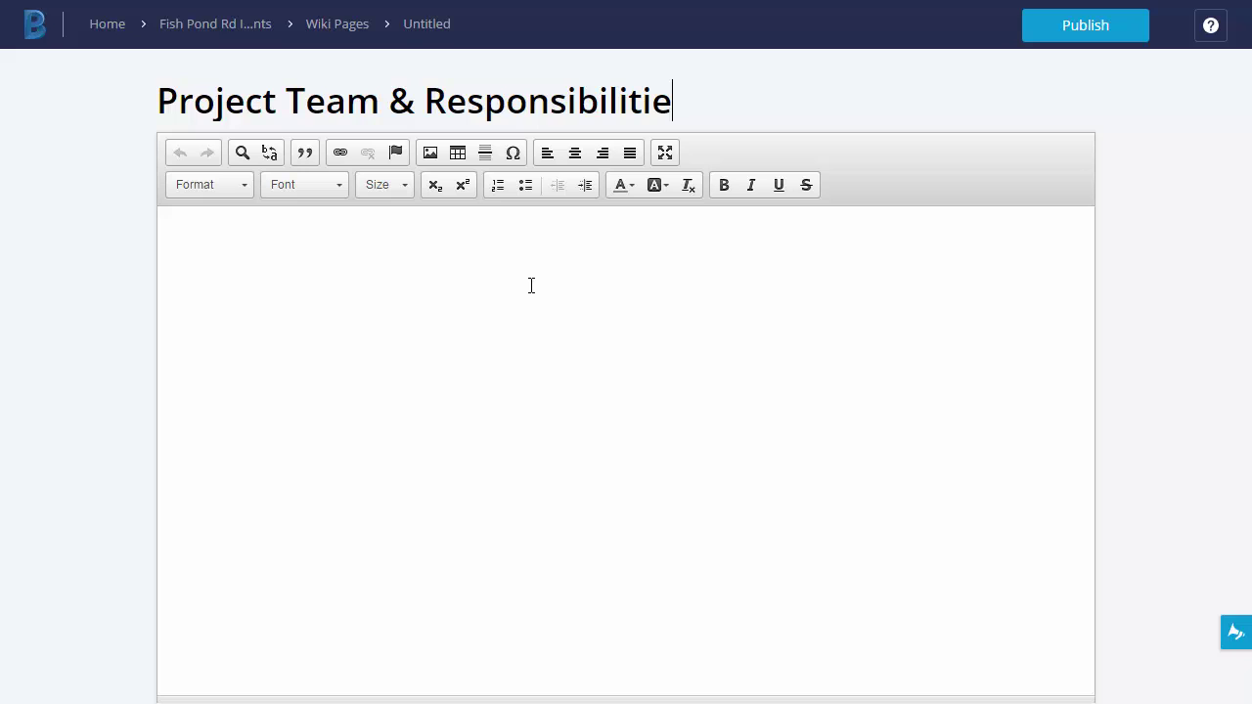
type("s")
left_click(333, 249)
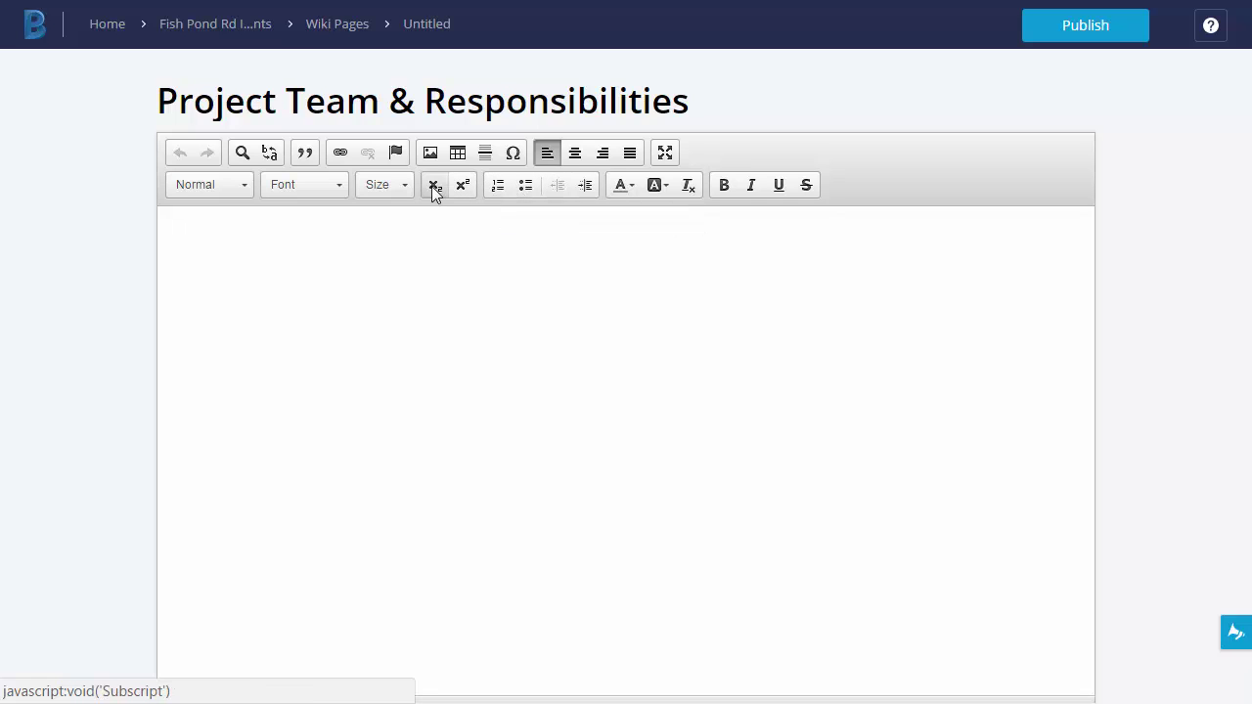
left_click(399, 186)
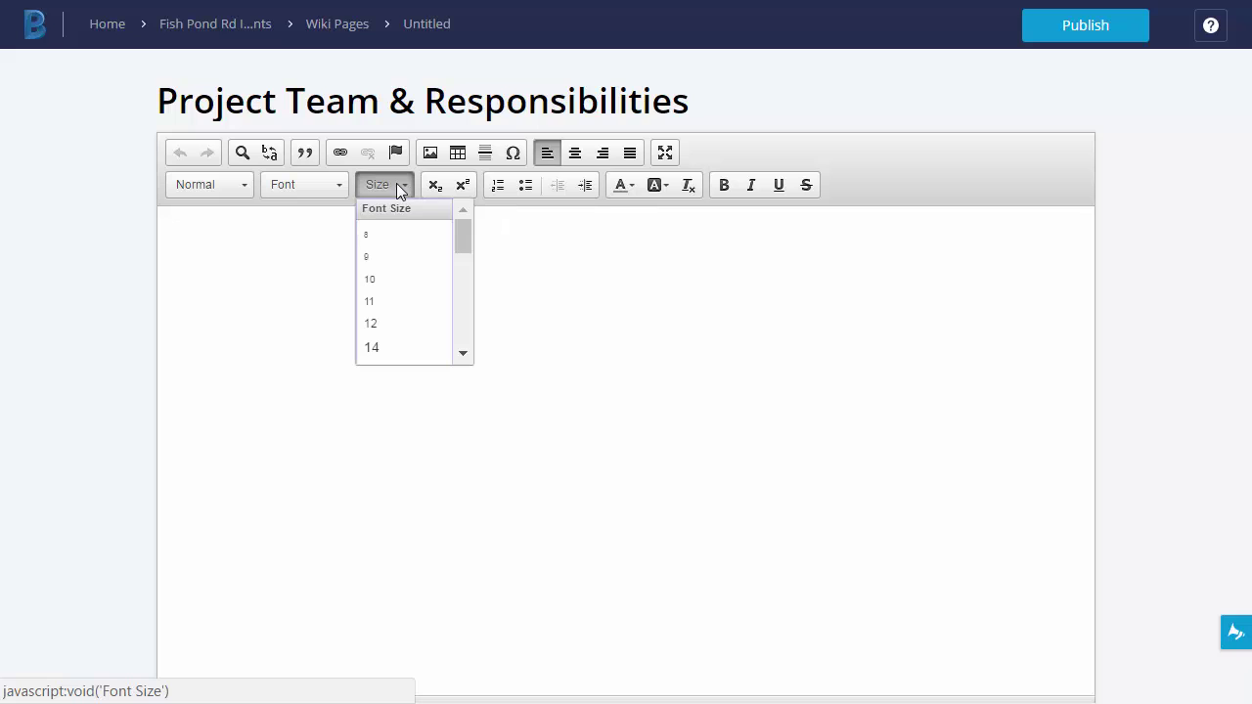
left_click(337, 186)
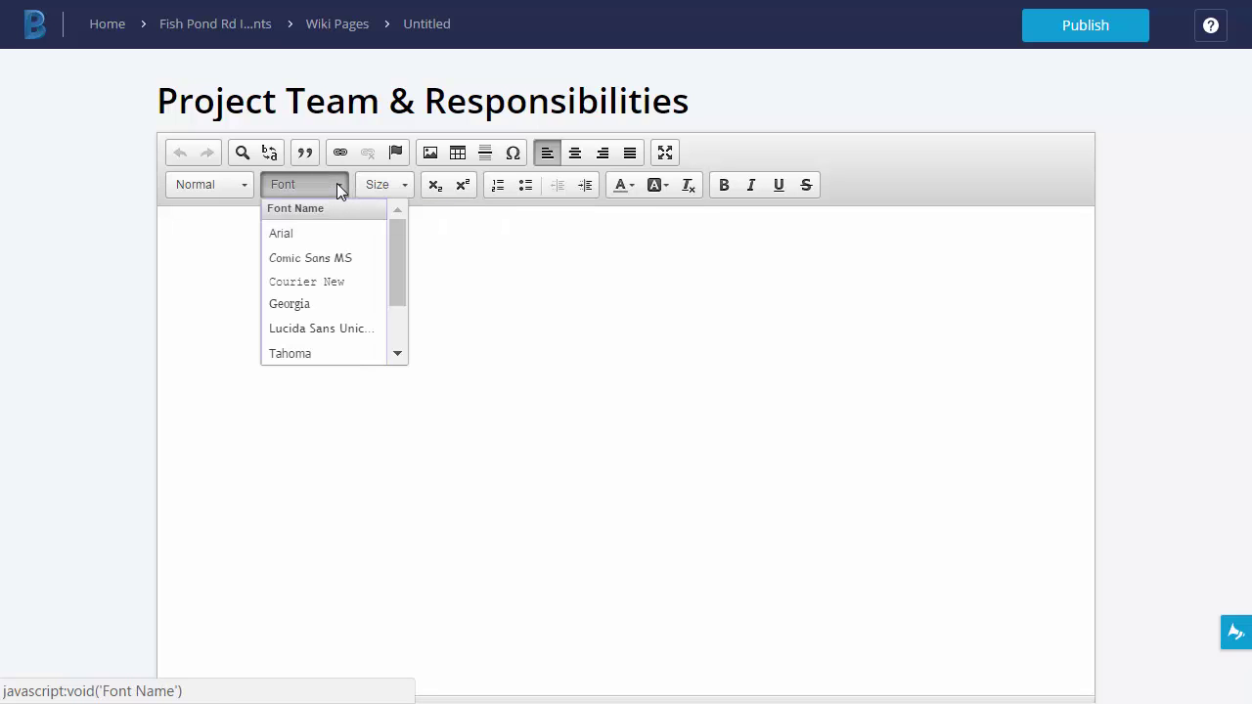
left_click(244, 187)
left_click(222, 231)
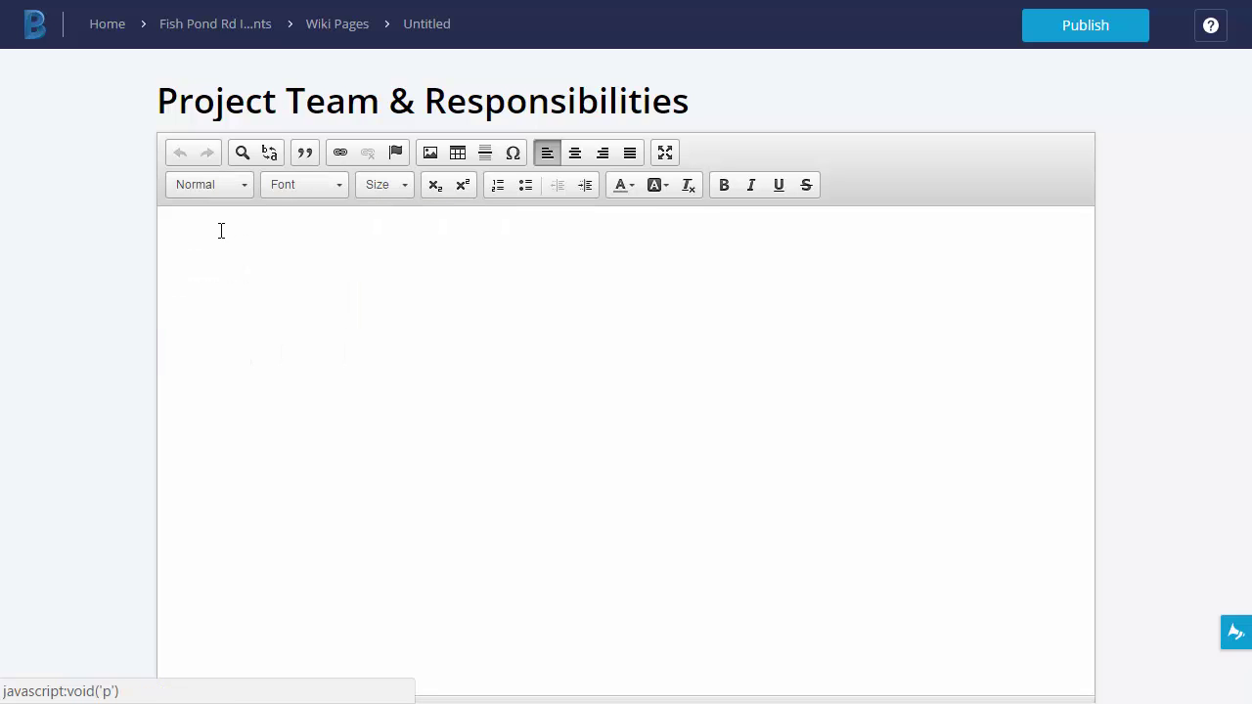
type("type")
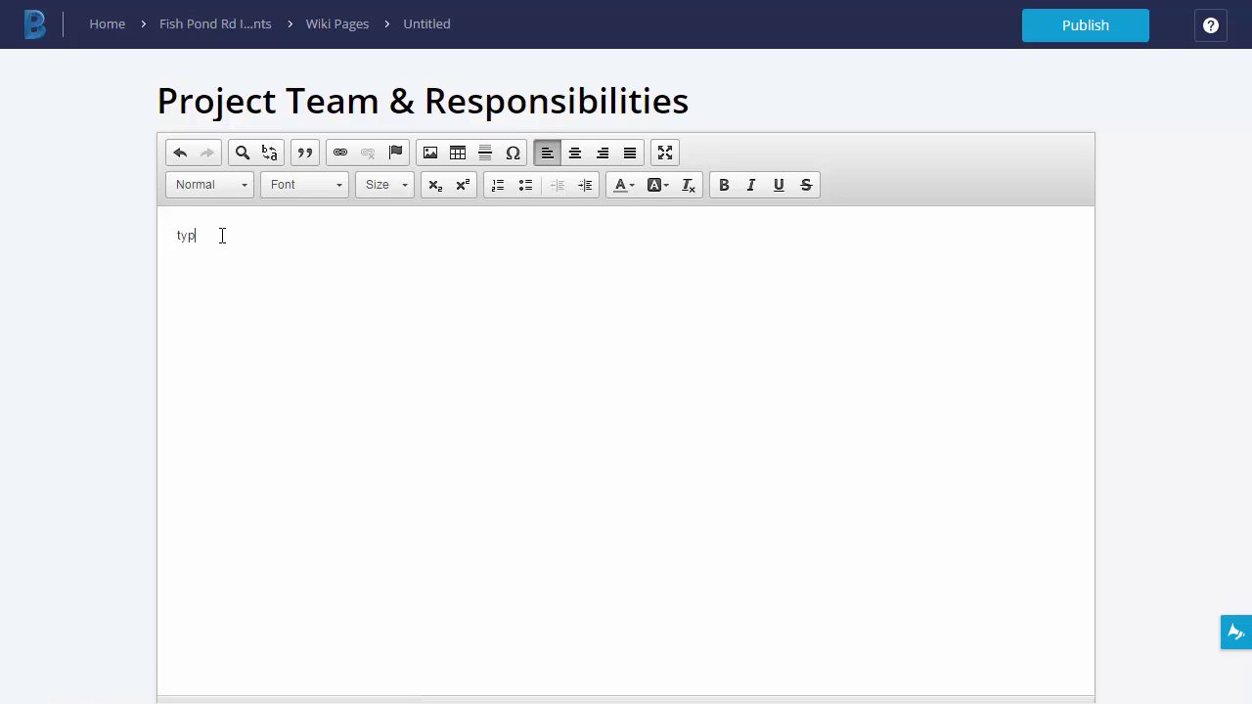
key("BackSpace")
key("BackSpace")
key("BackSpace")
Copy the entire team member table from Wiki-team members.docx in Word into the wiki page body, and publish the page.
key("alt+Tab")
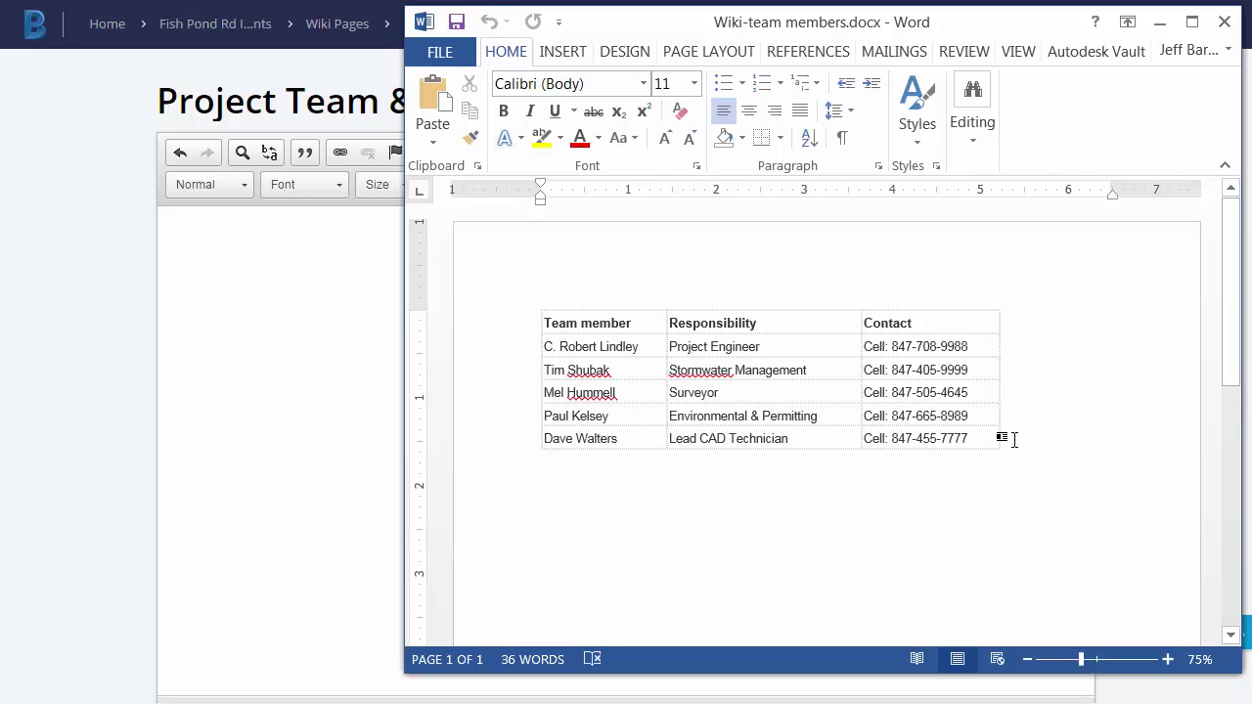
left_click_drag(1013, 441, 548, 323)
key("ctrl+c")
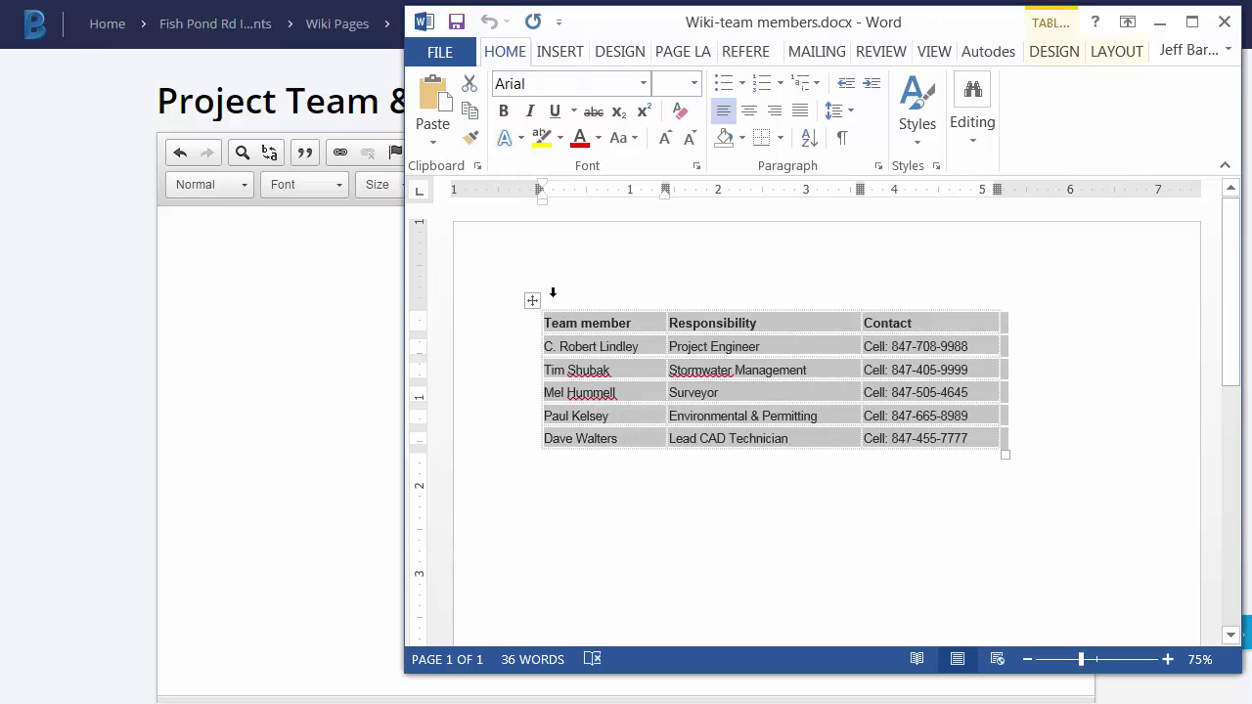
left_click(274, 286)
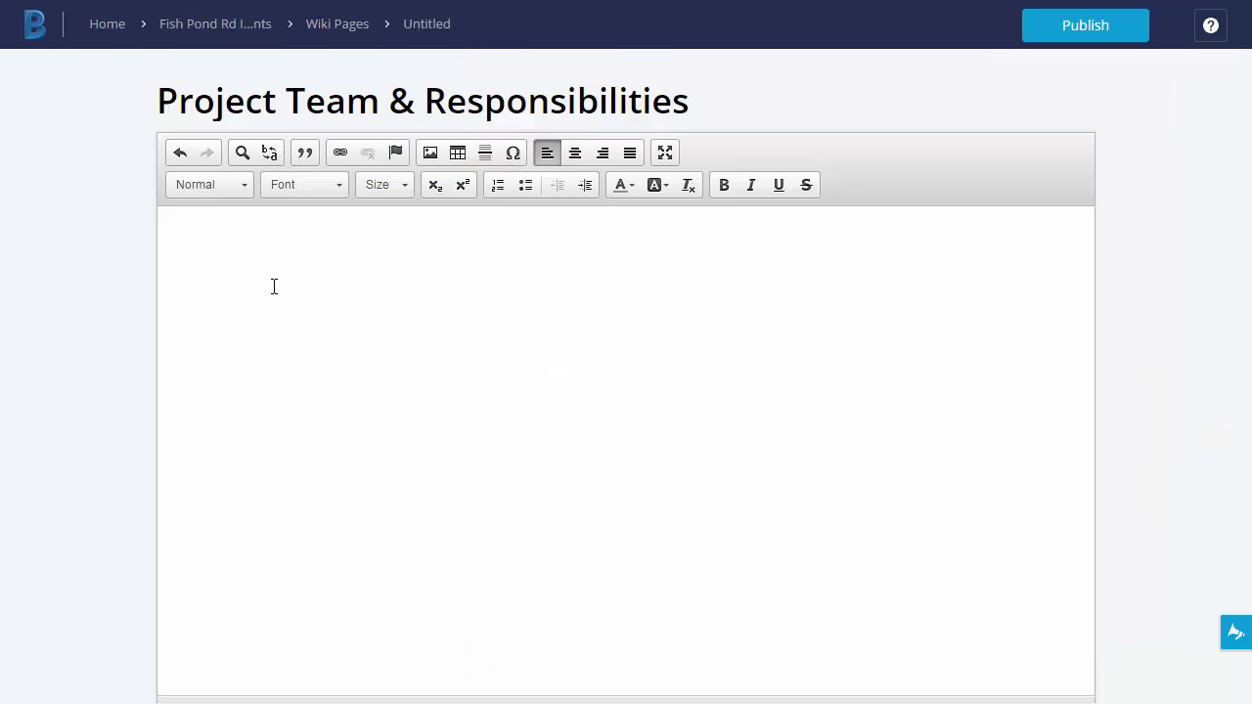
key("ctrl+v")
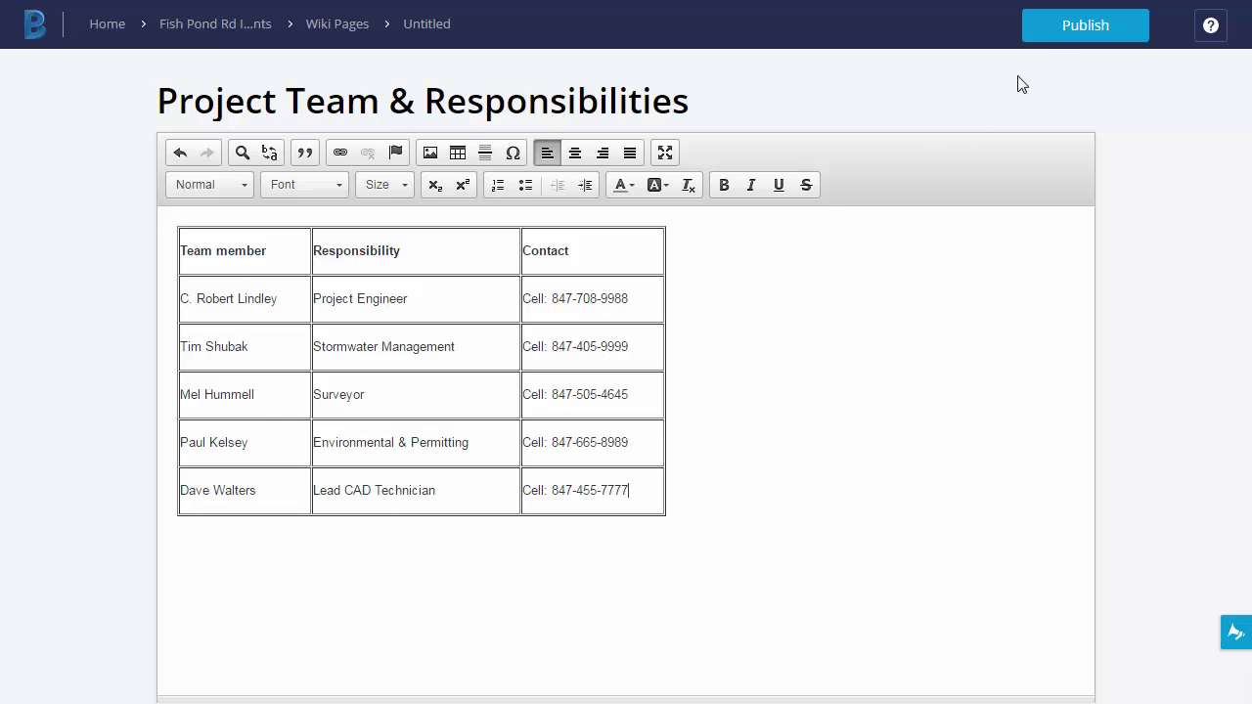
left_click(1050, 32)
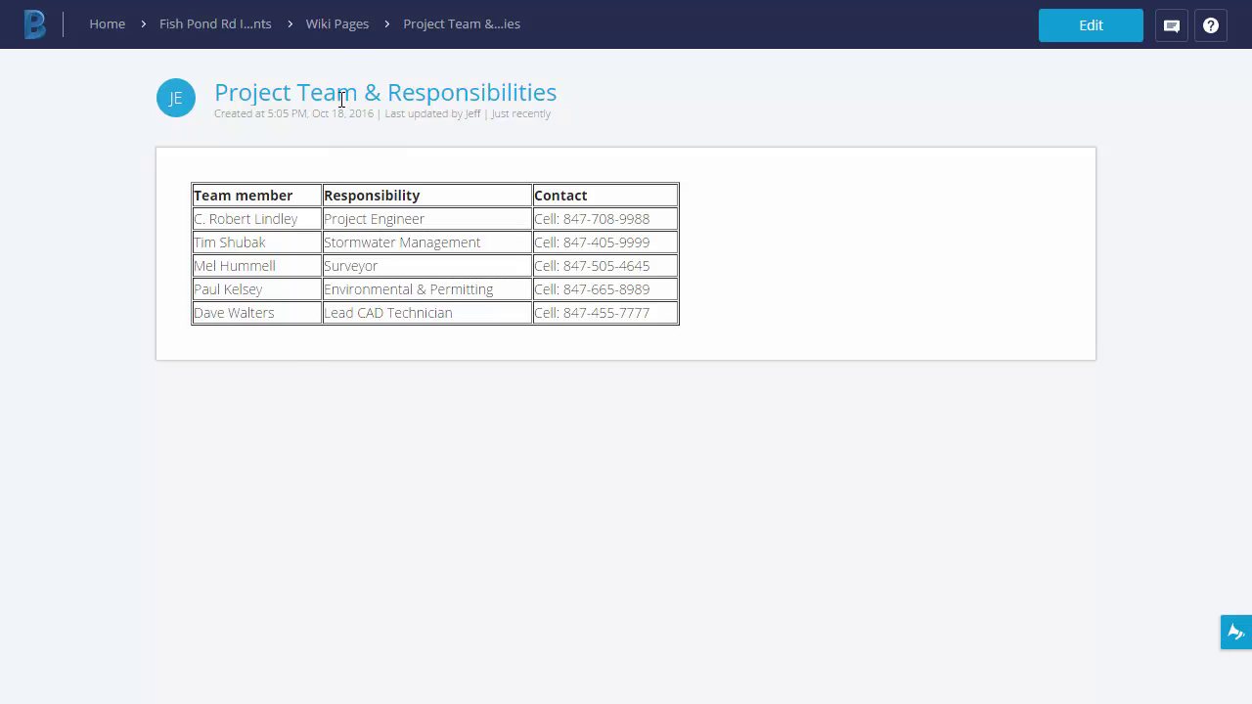
Return to the Wiki Pages list and create another wiki page titled "2016-10-18 Meeting Notes".
left_click(342, 29)
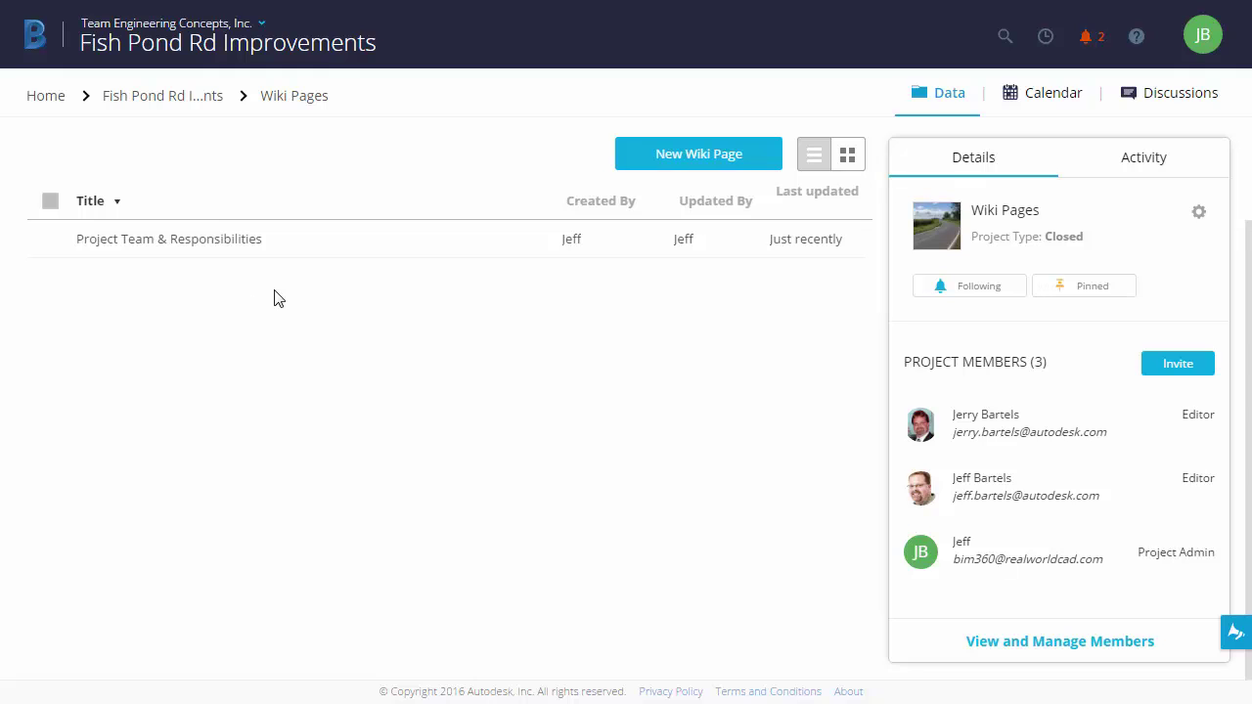
left_click(674, 160)
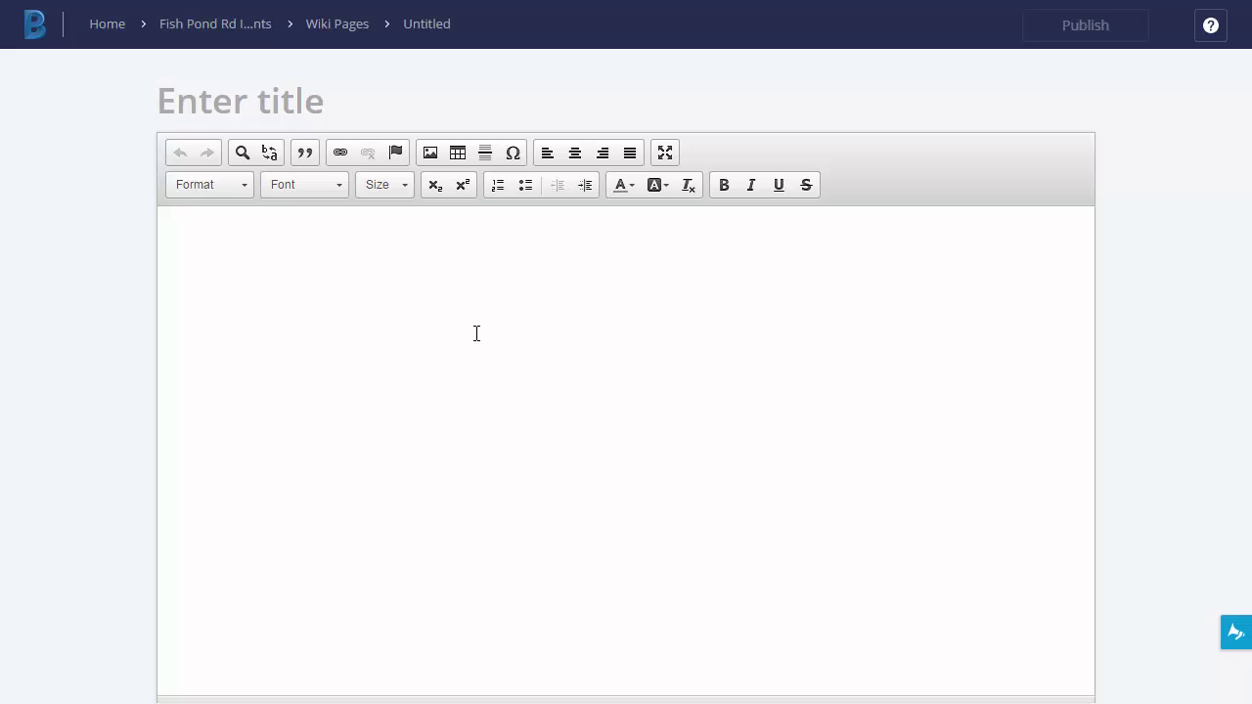
type("2016-10")
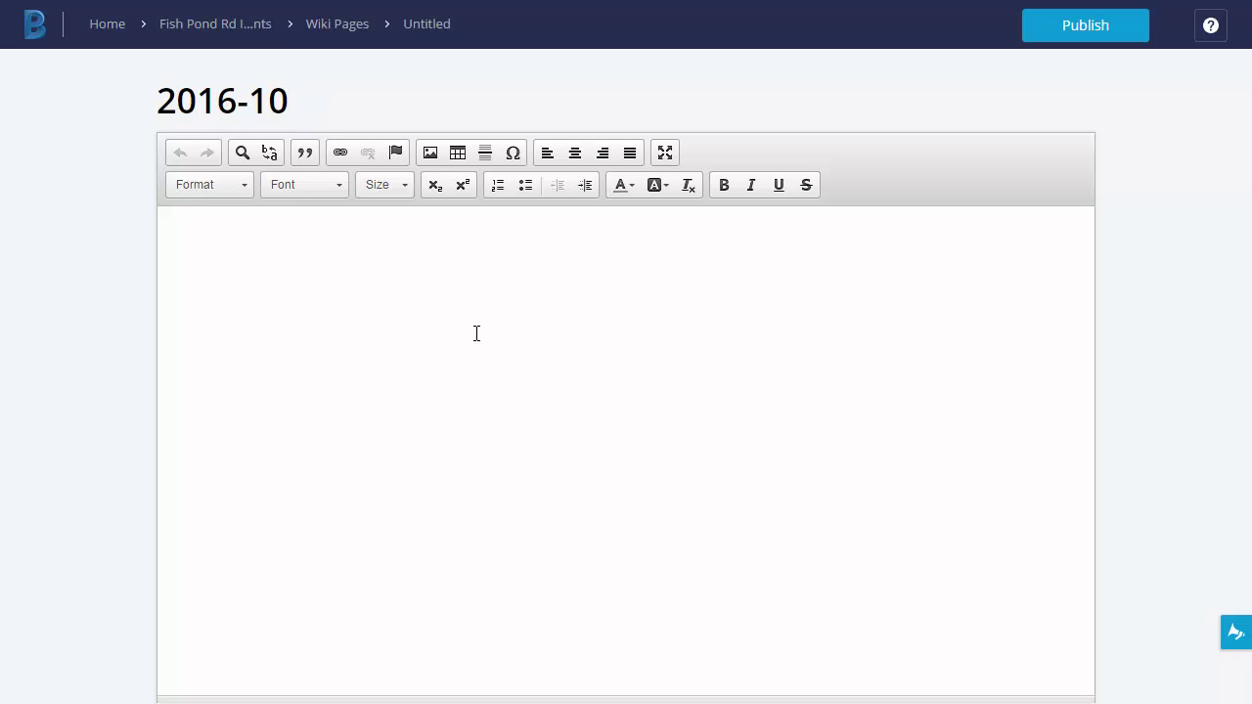
type("-18 Meeting Notes")
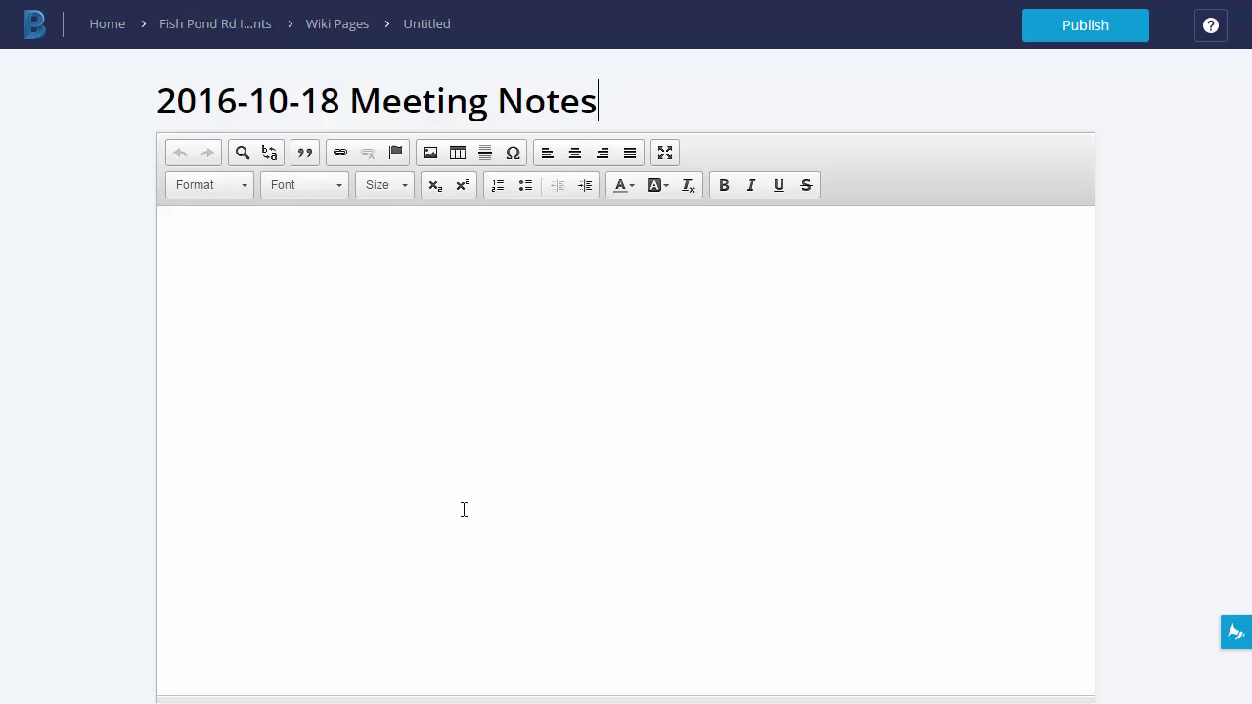
Copy all the text of Wiki-meeting-notes.docx in Word into the meeting notes page body, and publish the page.
key("alt+Tab")
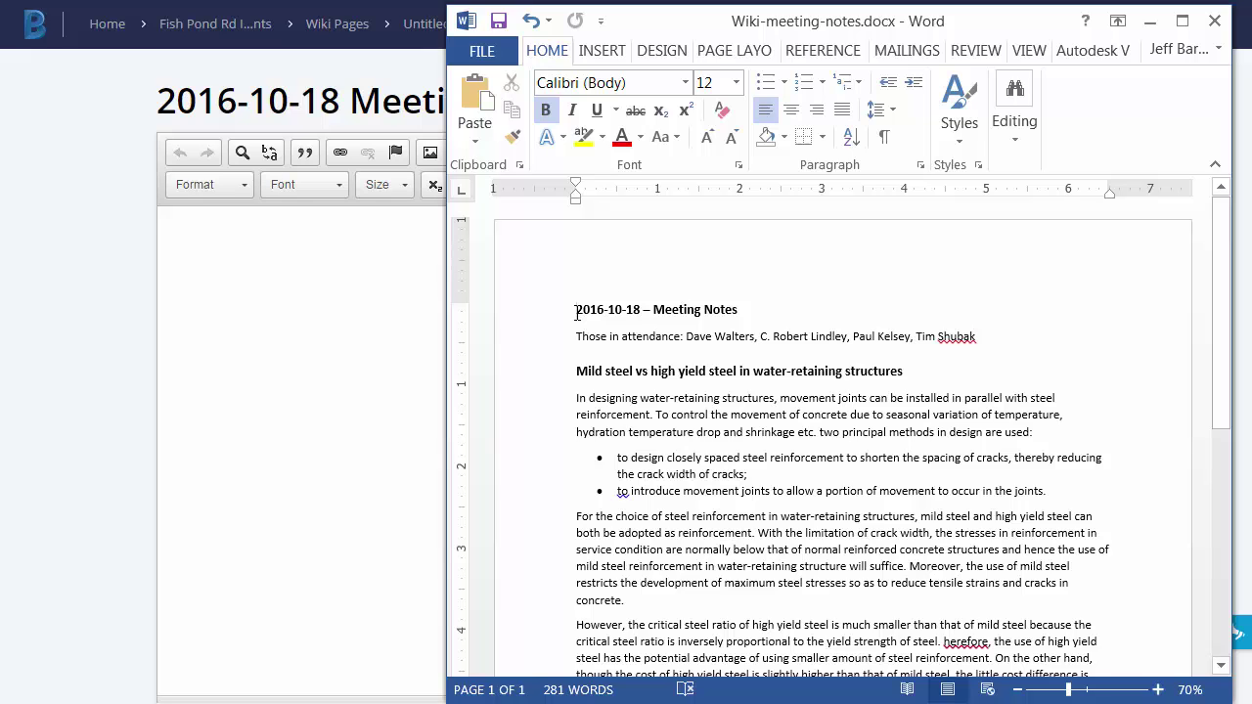
key("ctrl+a")
key("ctrl+c")
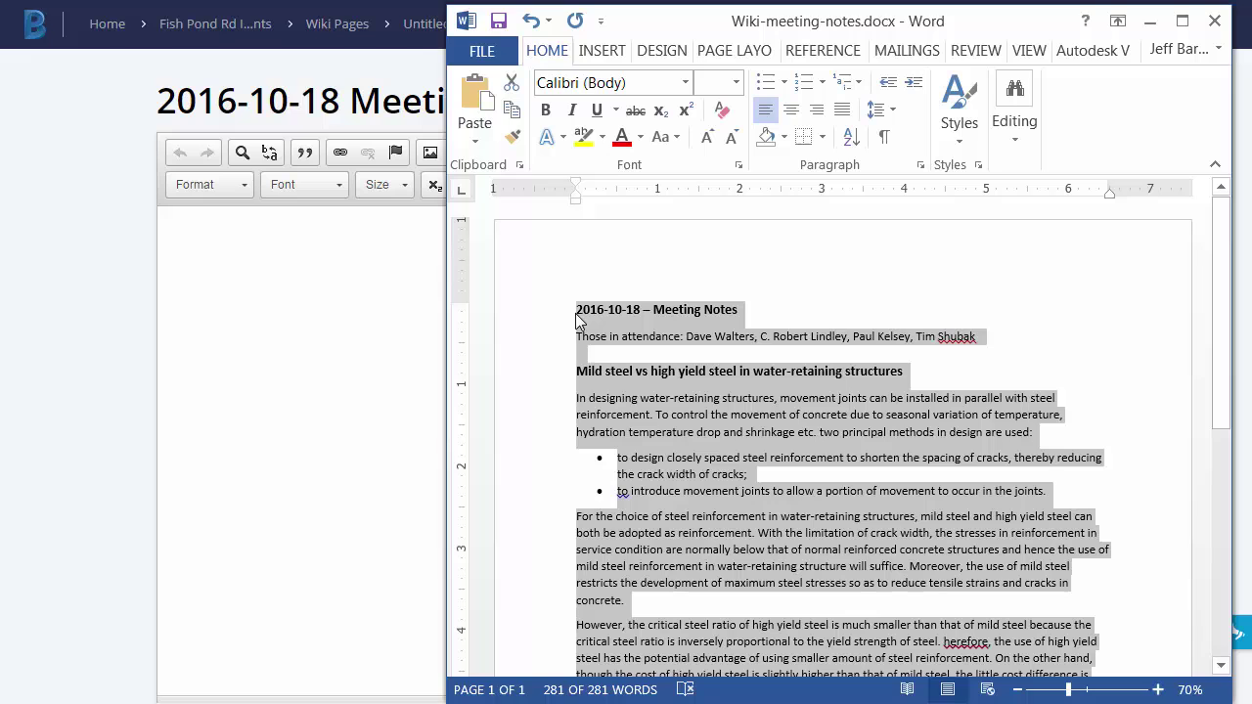
left_click(282, 280)
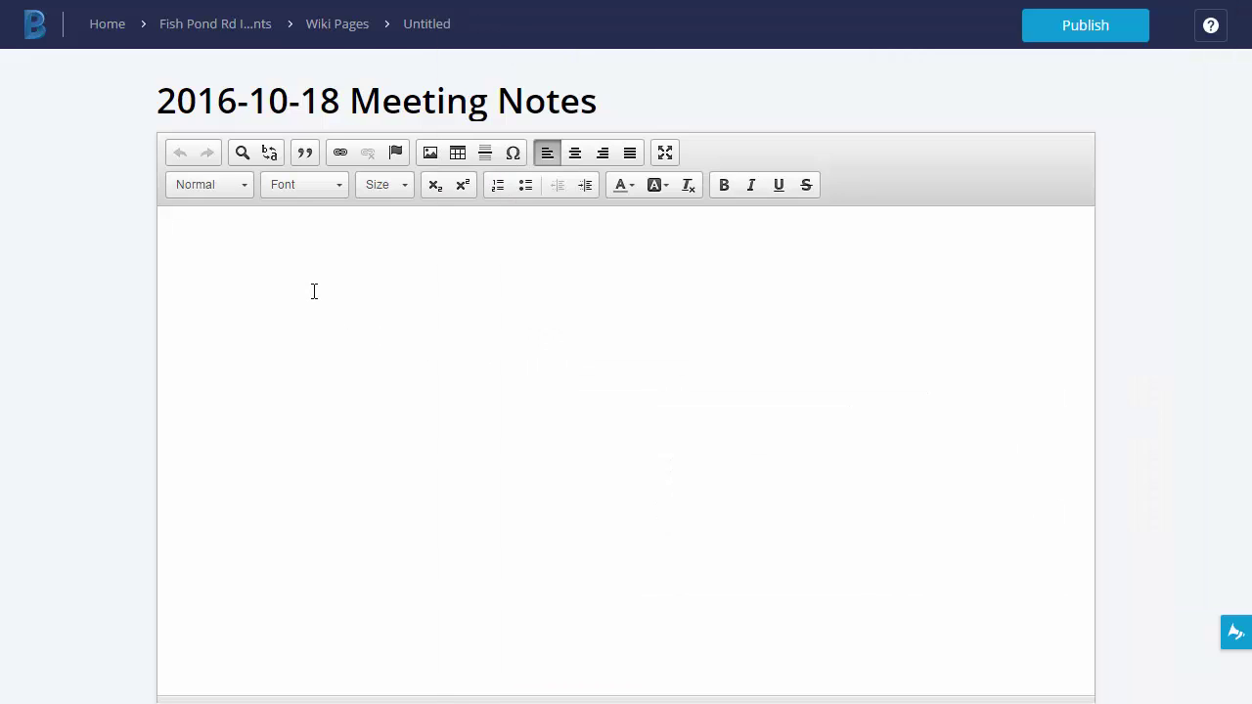
key("ctrl+v")
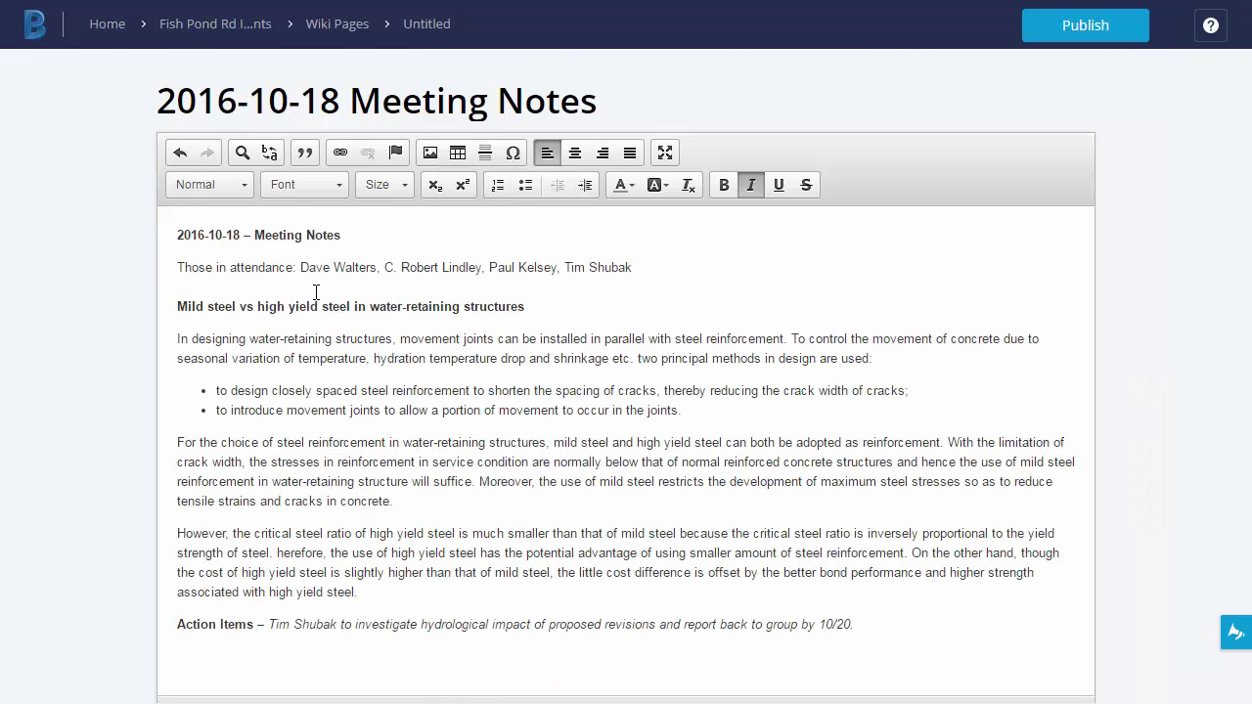
left_click(1051, 30)
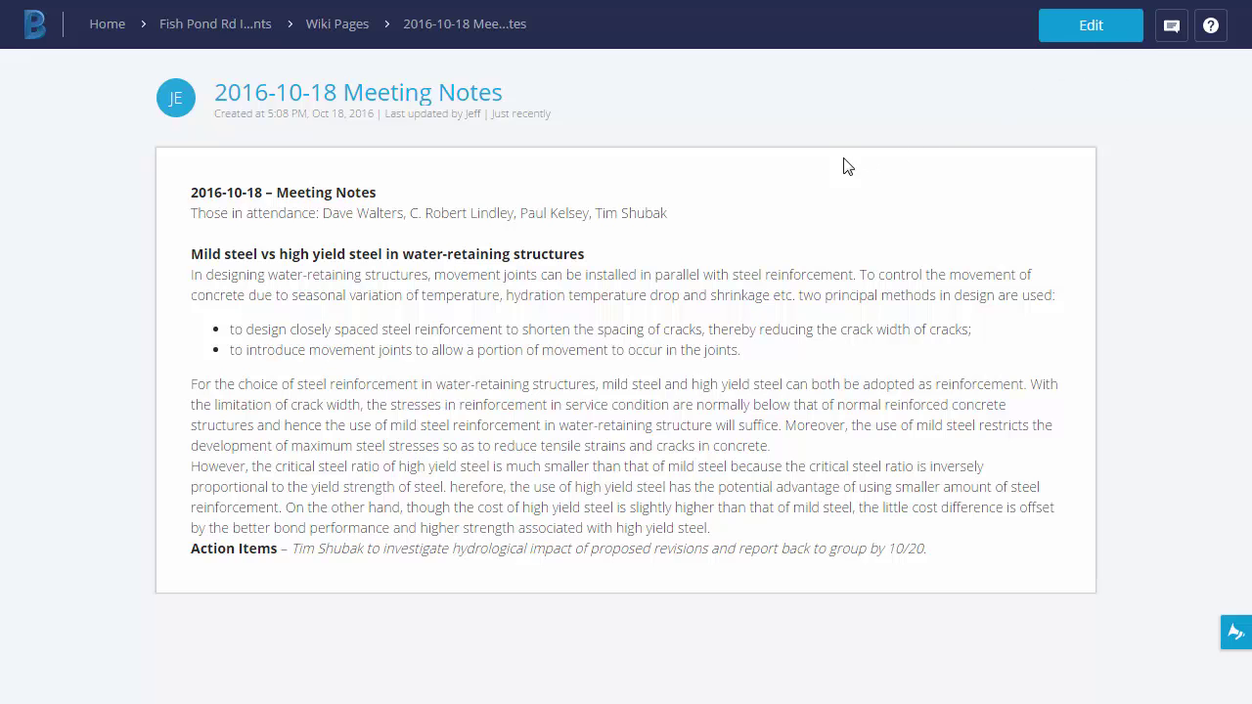
Go back to the Wiki Pages list and up to the Fish Pond Rd Improvements project.
left_click(340, 24)
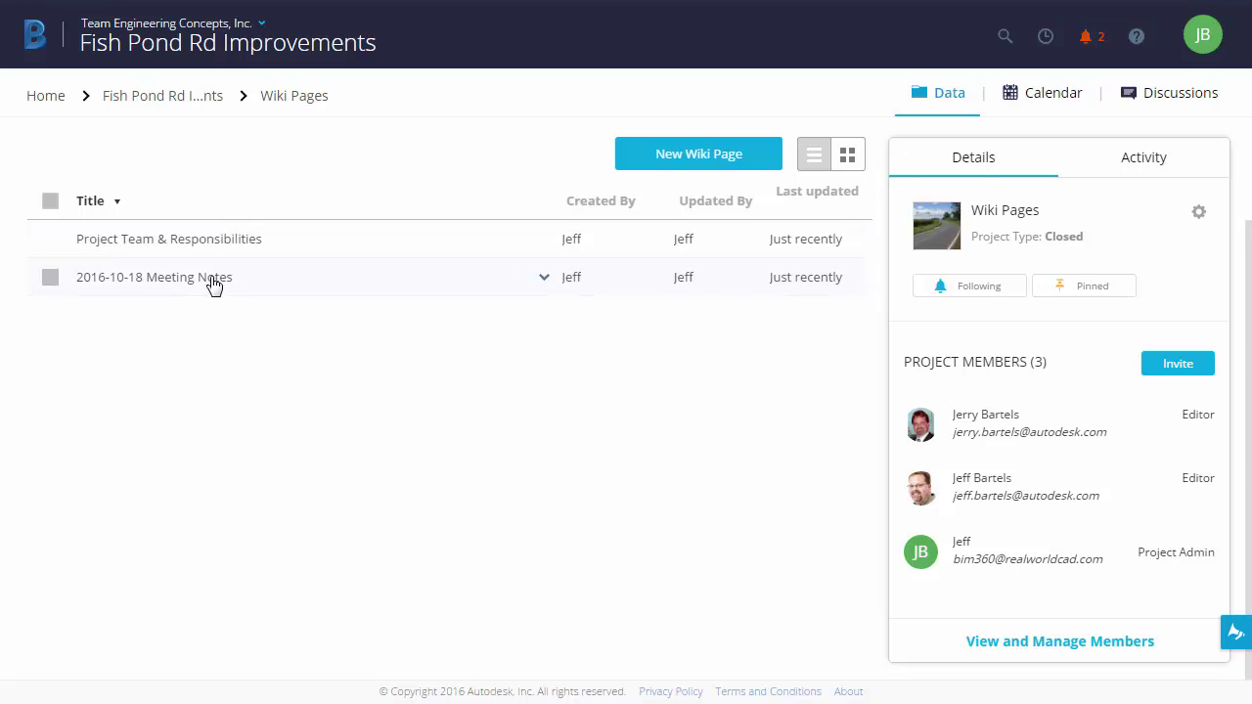
left_click(166, 98)
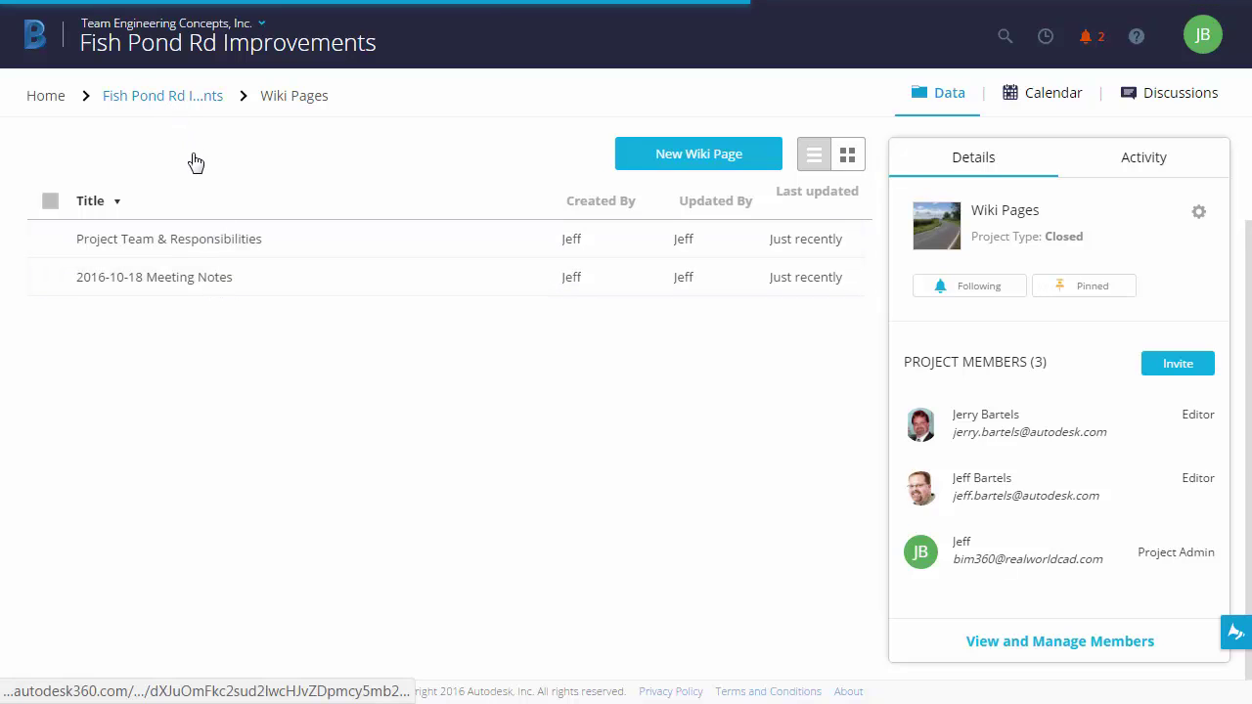